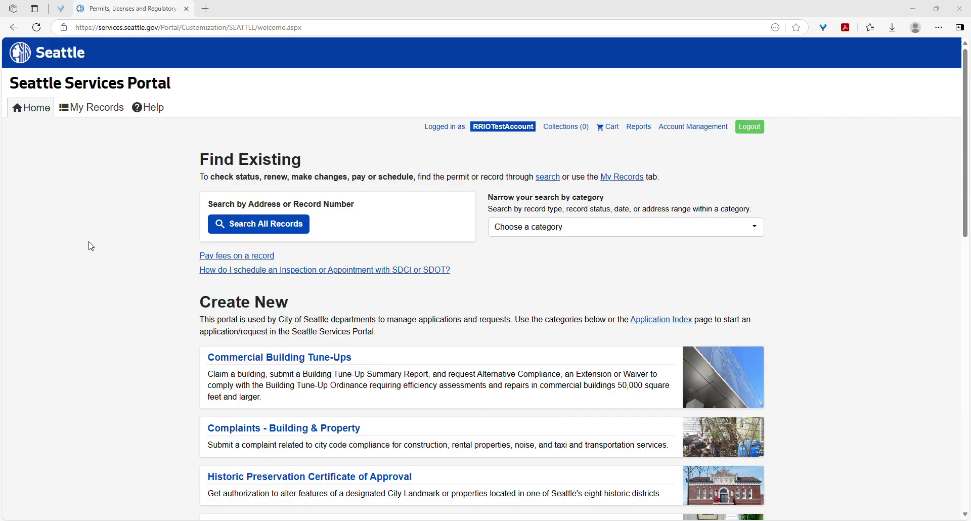
Start a new Rental Property Registration application under Rental Housing Registration (RRIO)
scroll(91, 246, down, 10)
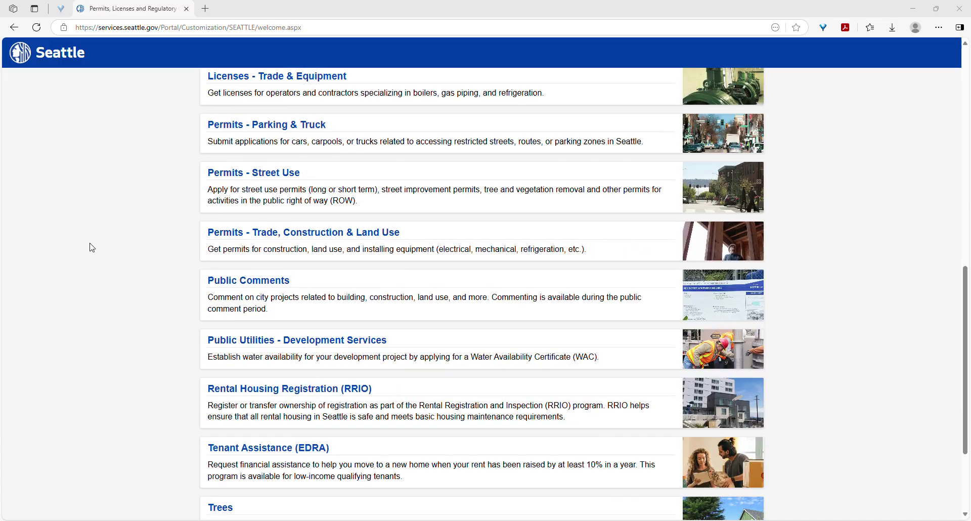
click(297, 399)
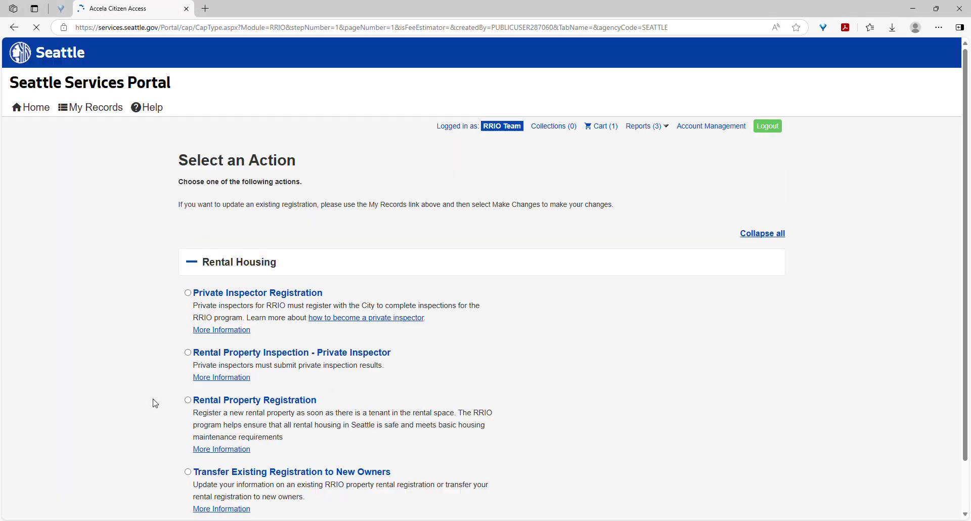
scroll(156, 403, down, 1)
click(188, 349)
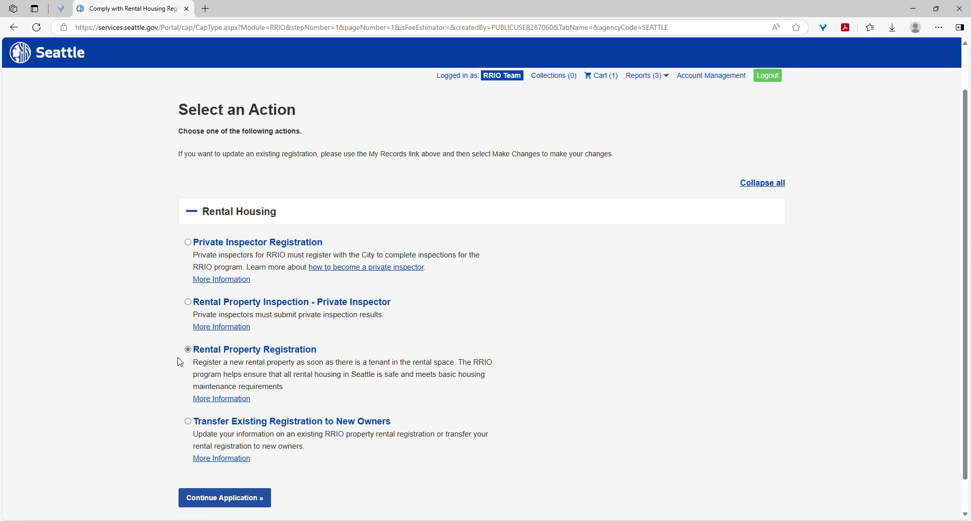
scroll(153, 372, down, 1)
click(192, 463)
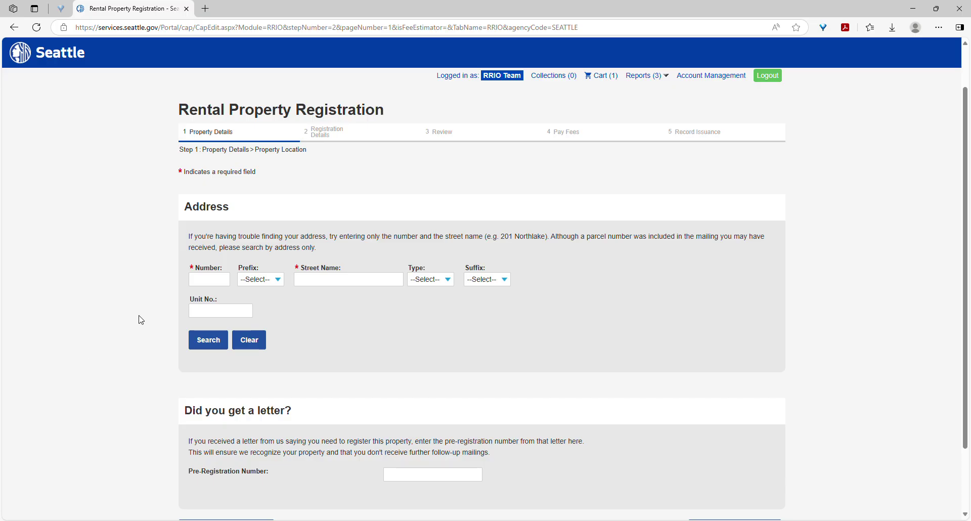
Search for the rental property by street number and street name, and select the matching avenue address without a directional suffix
click(206, 278)
text(700)
click(309, 278)
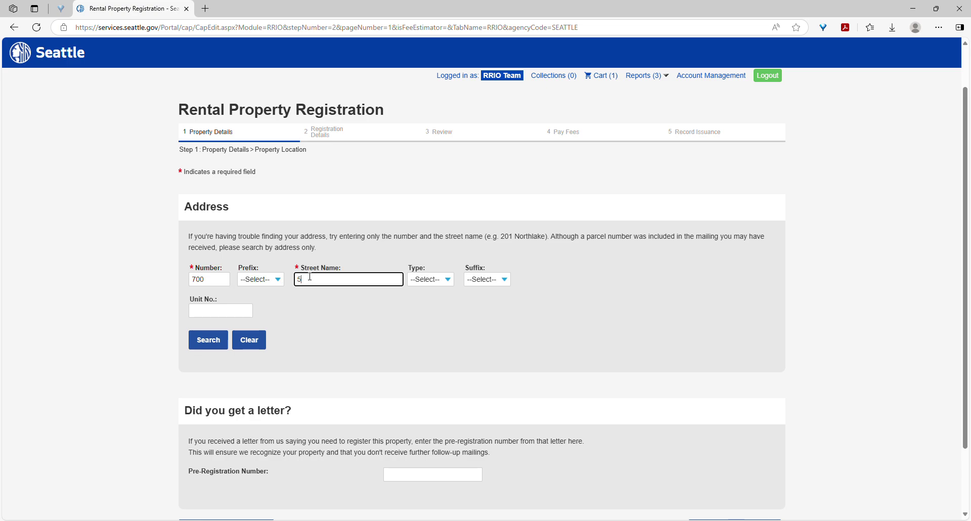
text(5th)
click(210, 340)
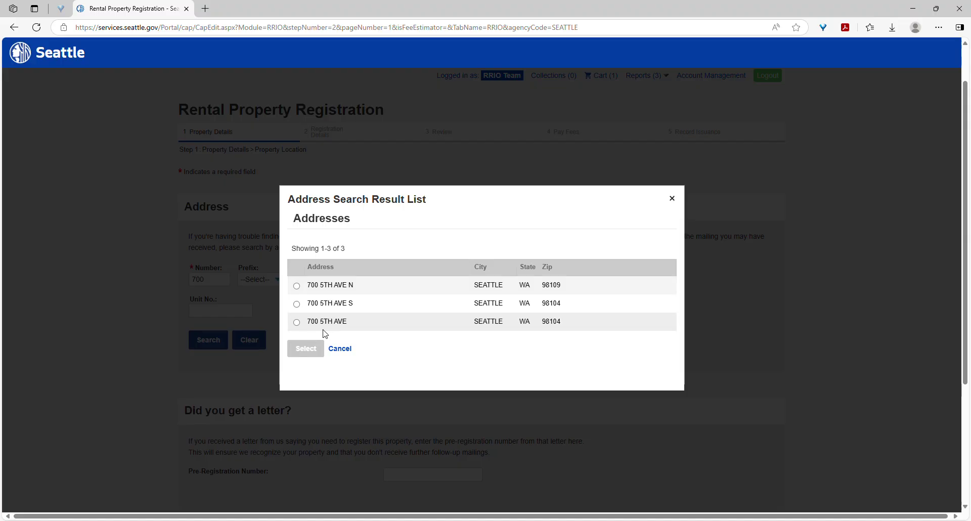
click(297, 323)
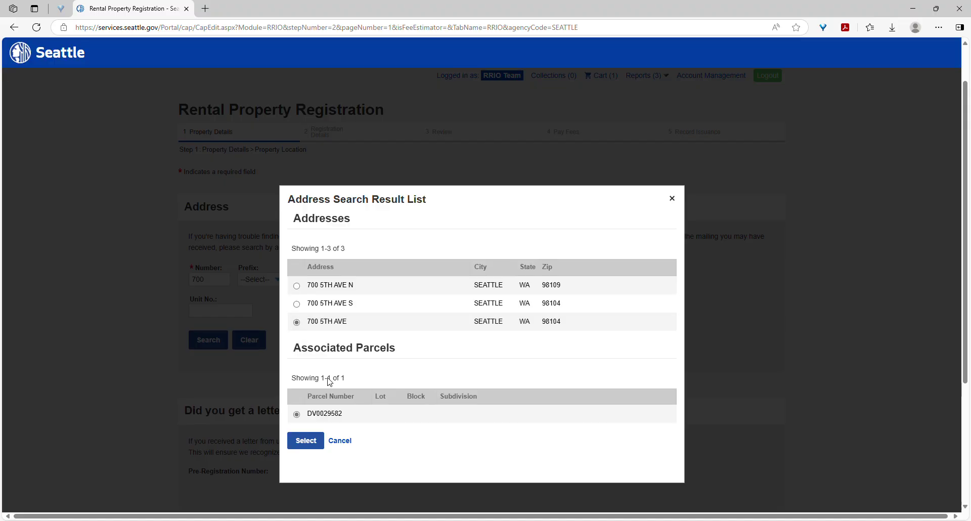
click(306, 394)
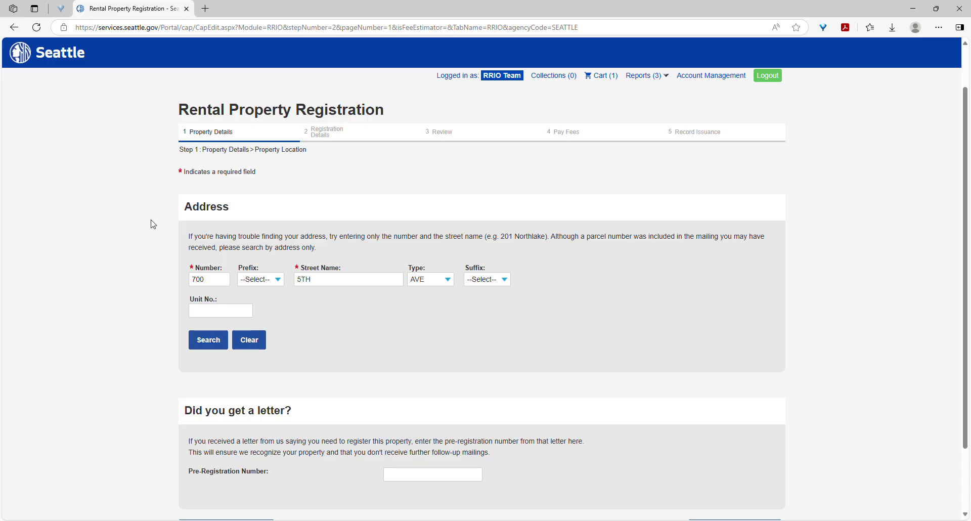
Leave the pre-registration number blank and continue the application to the contact list
scroll(153, 224, down, 1)
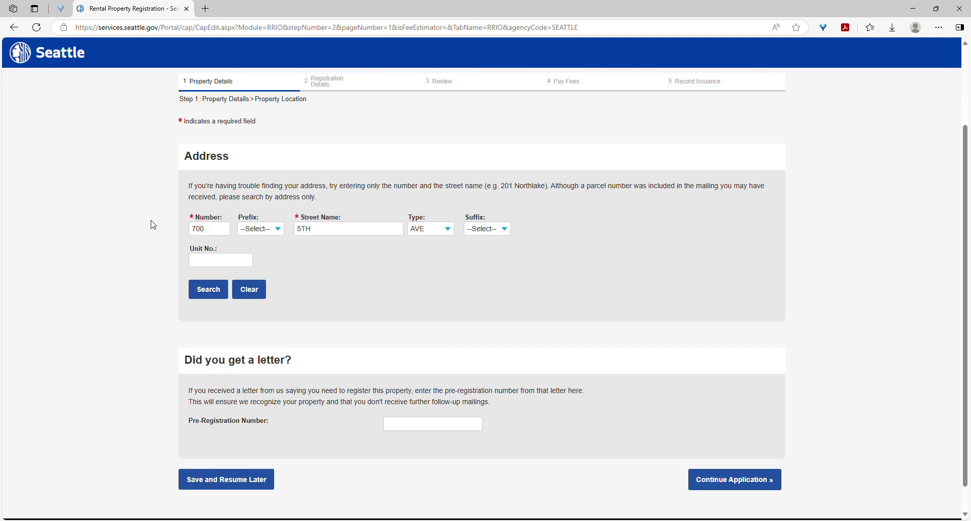
click(426, 421)
click(720, 487)
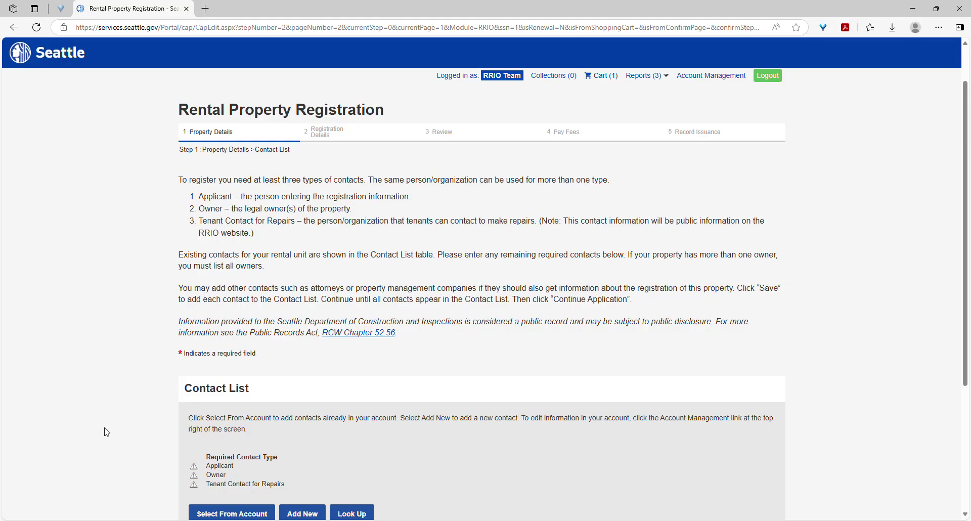
Add the existing account contact to the contact list as Applicant
scroll(106, 431, down, 3)
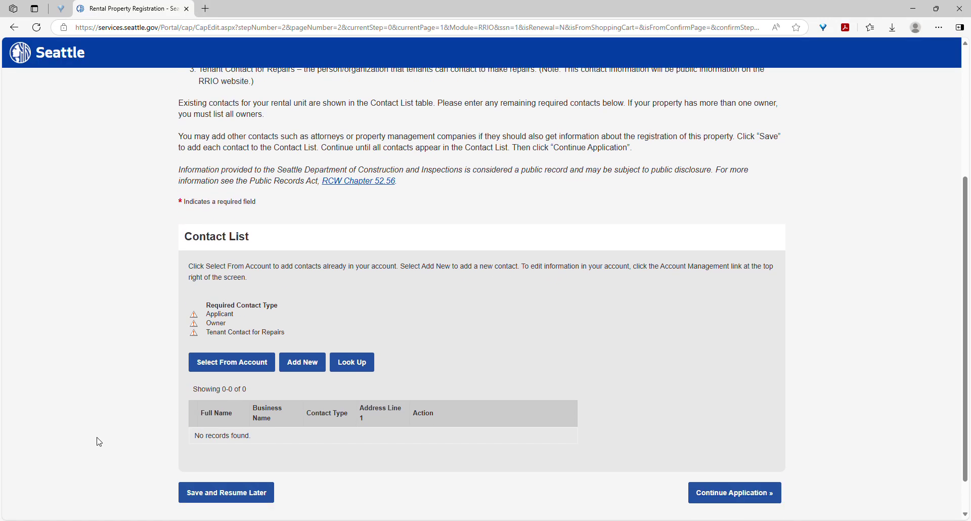
click(246, 371)
click(371, 193)
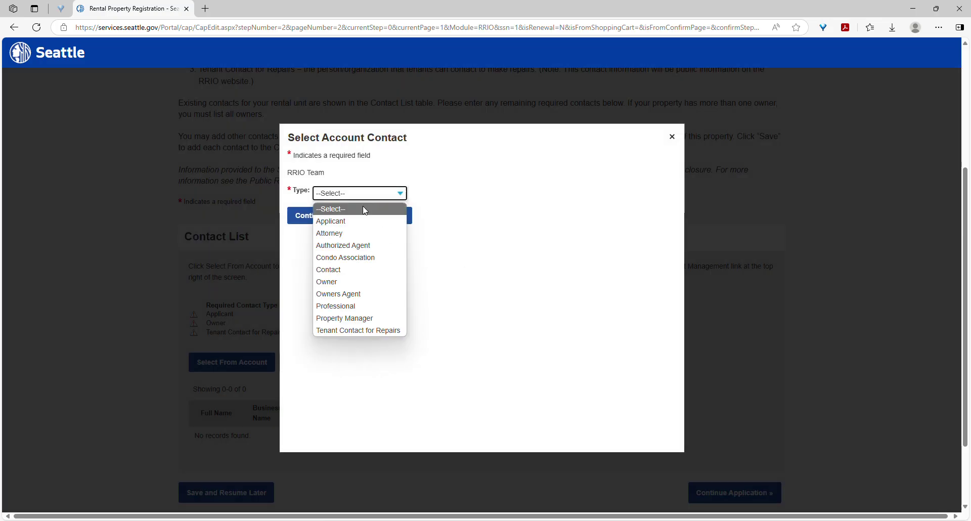
click(328, 220)
click(310, 217)
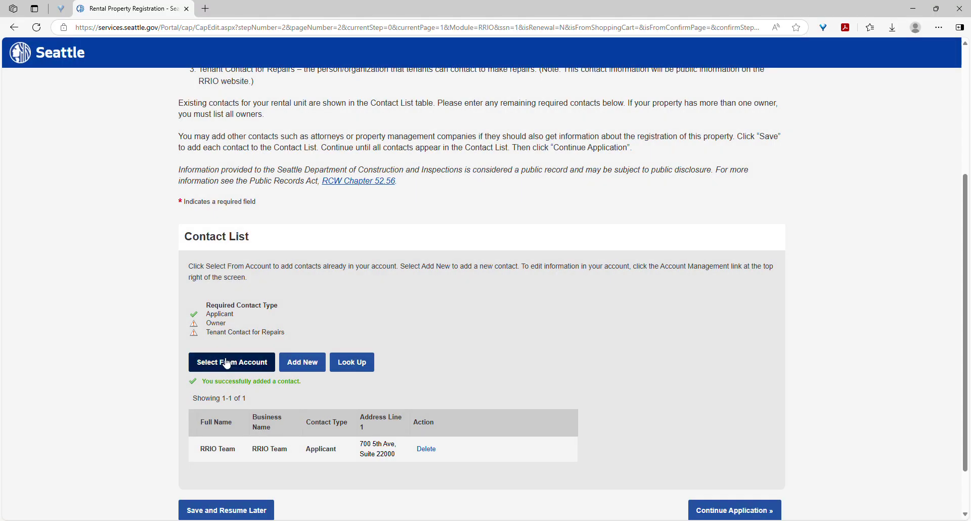
Add the existing account contact to the contact list as Owner
click(227, 363)
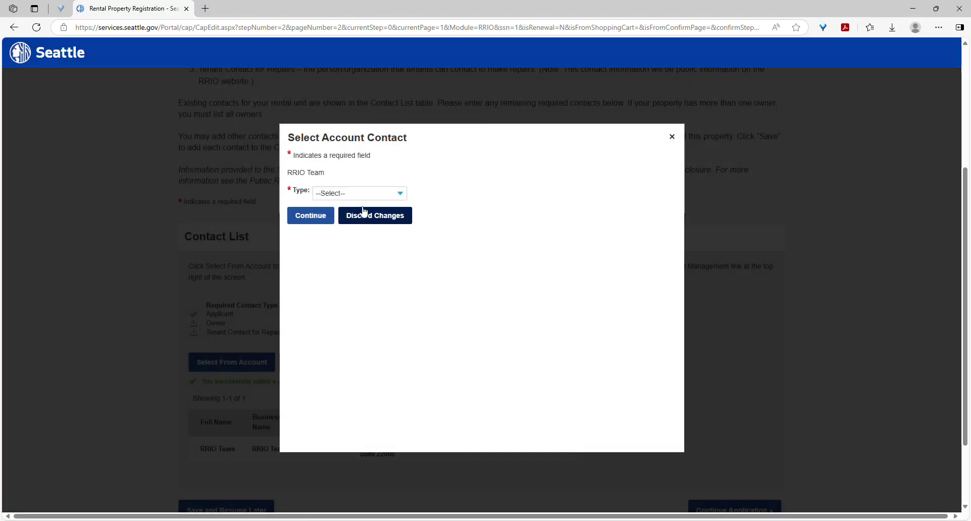
click(360, 193)
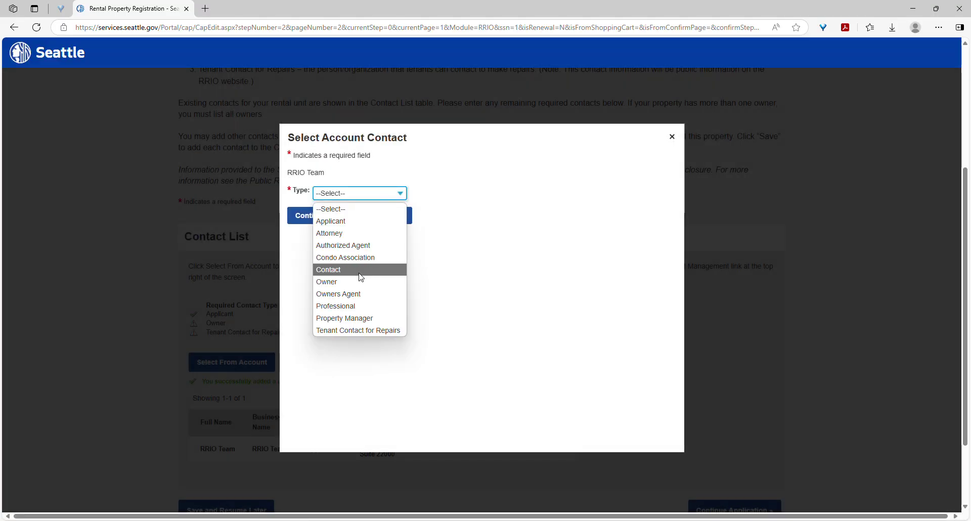
click(360, 282)
click(302, 223)
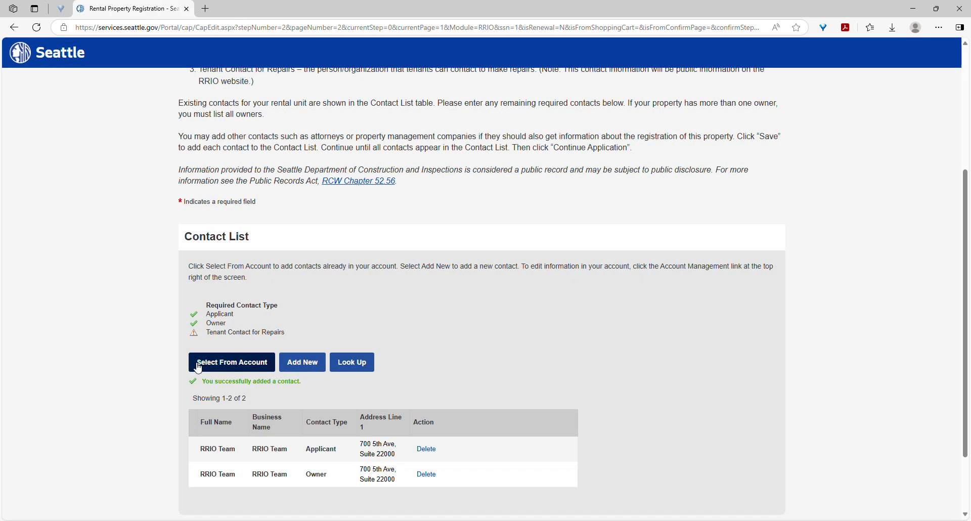
Add the existing account contact to the contact list as Tenant Contact for Repairs
click(231, 363)
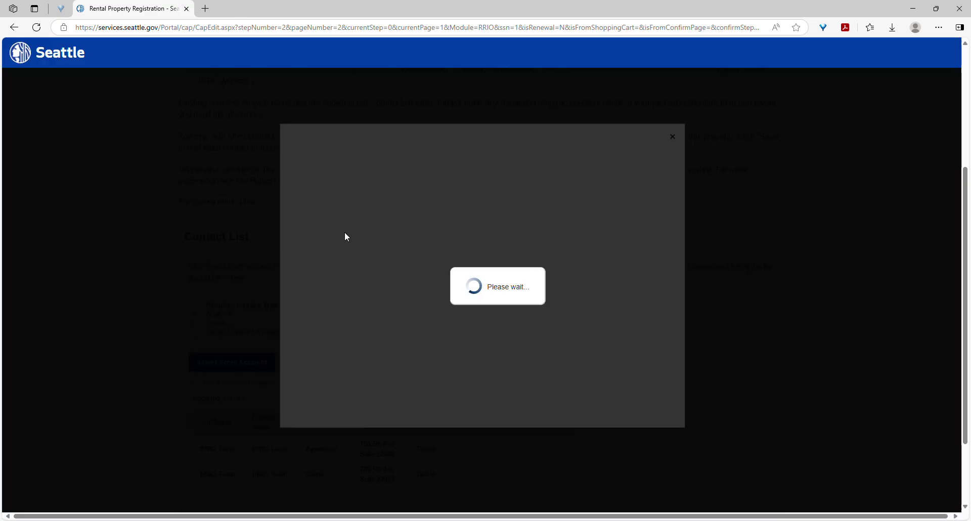
click(390, 194)
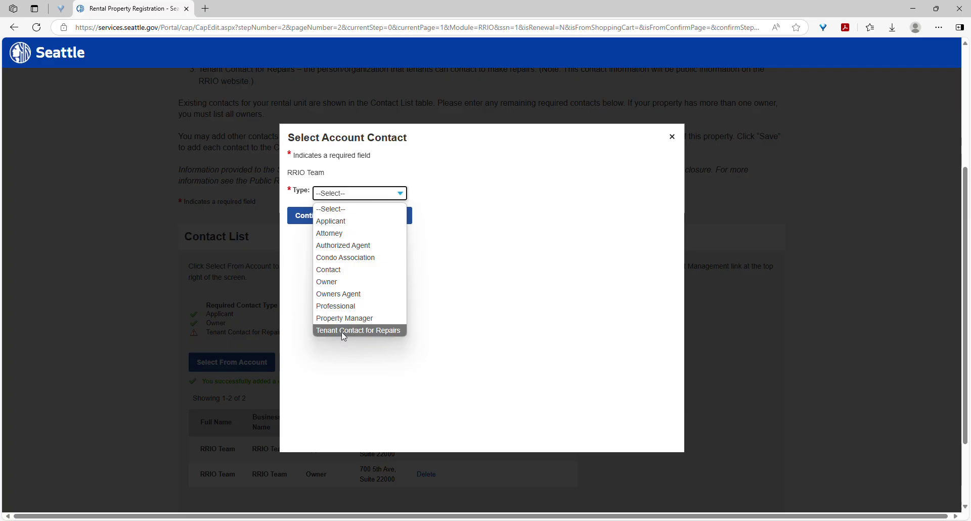
click(341, 330)
click(304, 221)
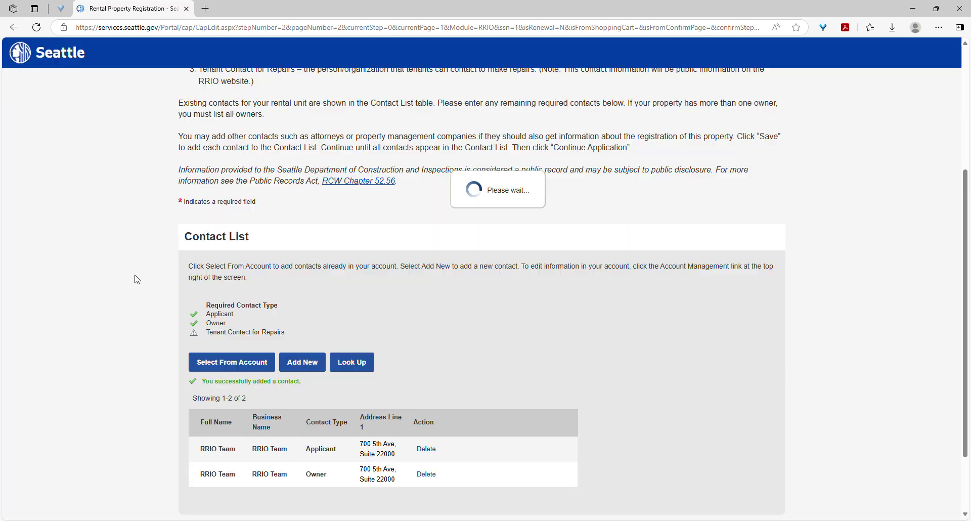
Continue the application from the contact list to the registration details
scroll(173, 325, down, 1)
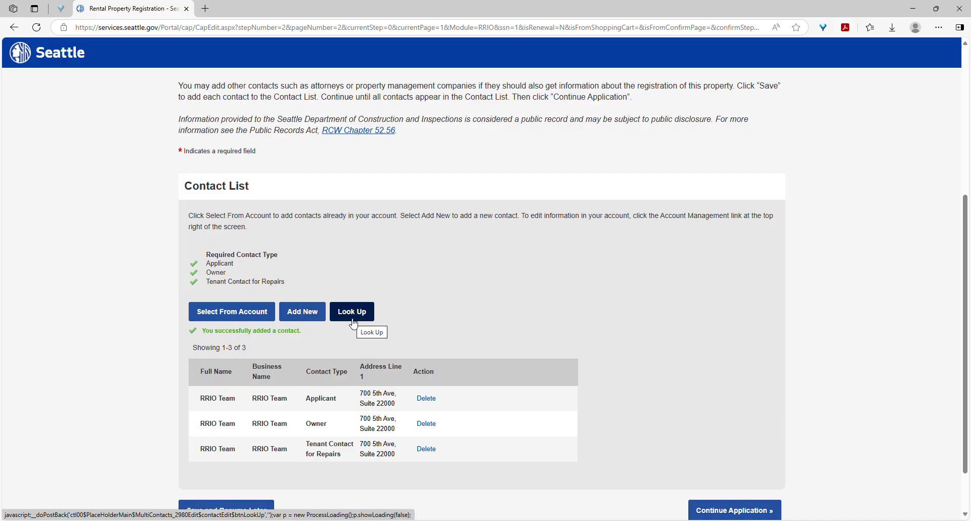
scroll(526, 313, down, 2)
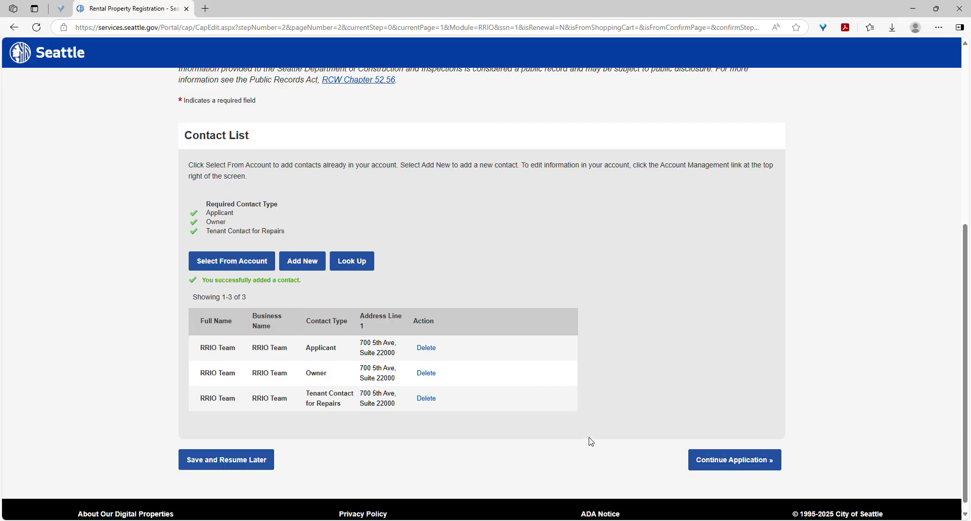
click(698, 459)
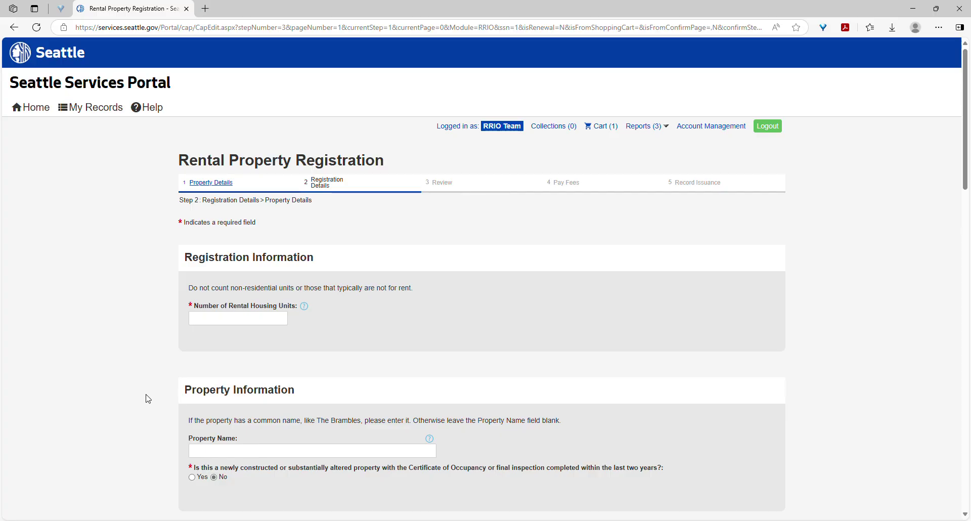
Set the number of rental housing units to 1 in the registration information
click(215, 319)
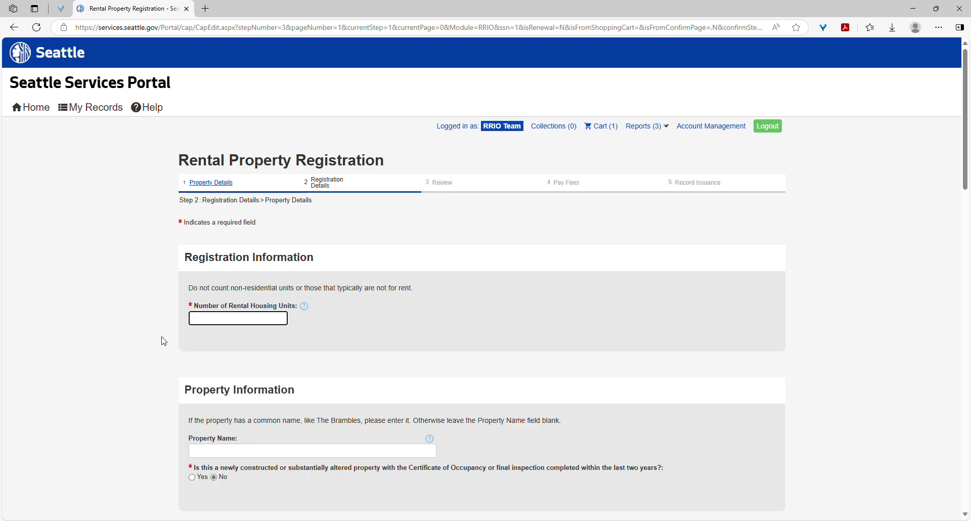
text(1)
key(BackSpace)
text(2)
key(BackSpace)
text(3)
Enter SMT as the property name in the property information
scroll(154, 299, down, 3)
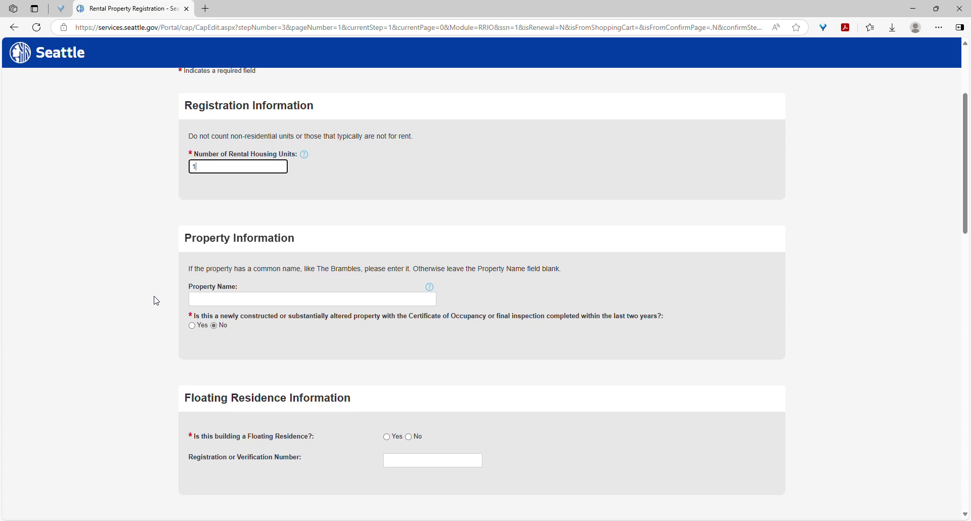
click(257, 299)
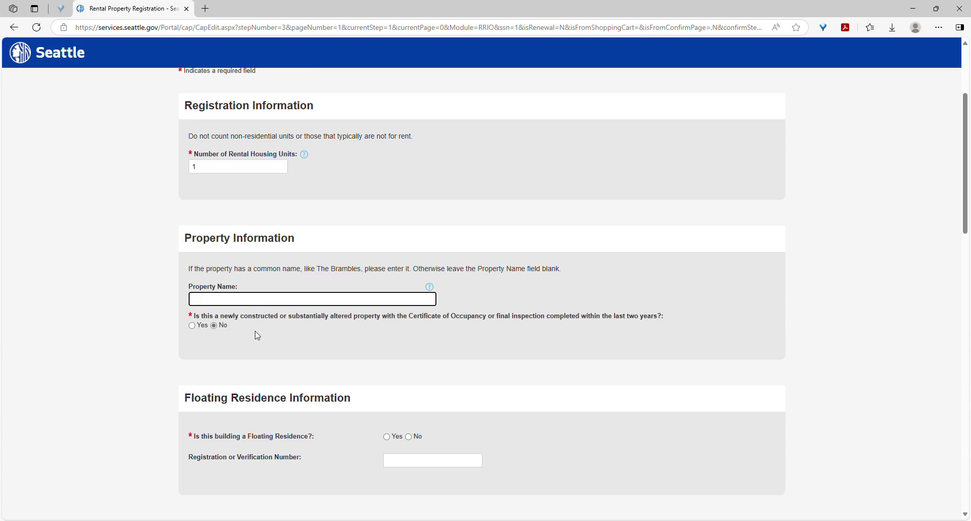
text(SMT)
drag(221, 316, 383, 322)
click(151, 338)
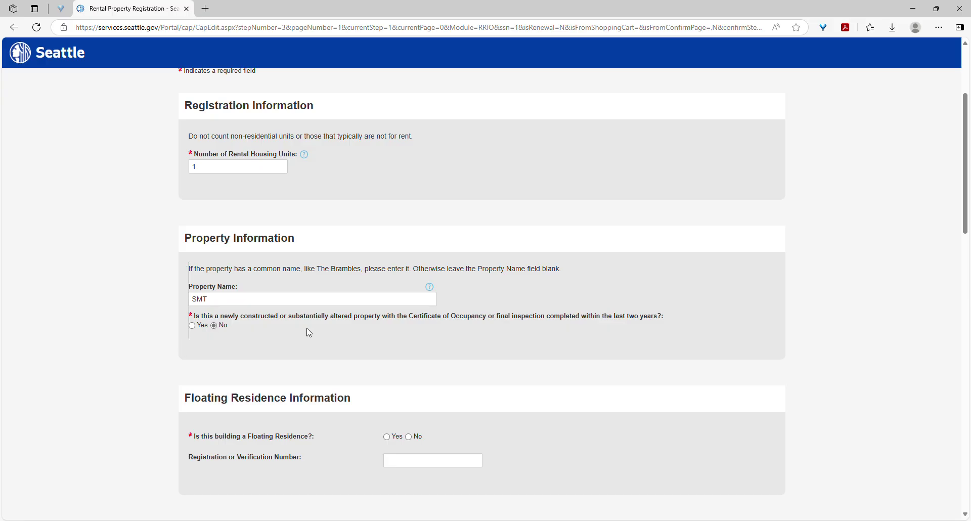
Answer No to the question whether the building is a floating residence
scroll(341, 326, down, 1)
scroll(485, 324, down, 2)
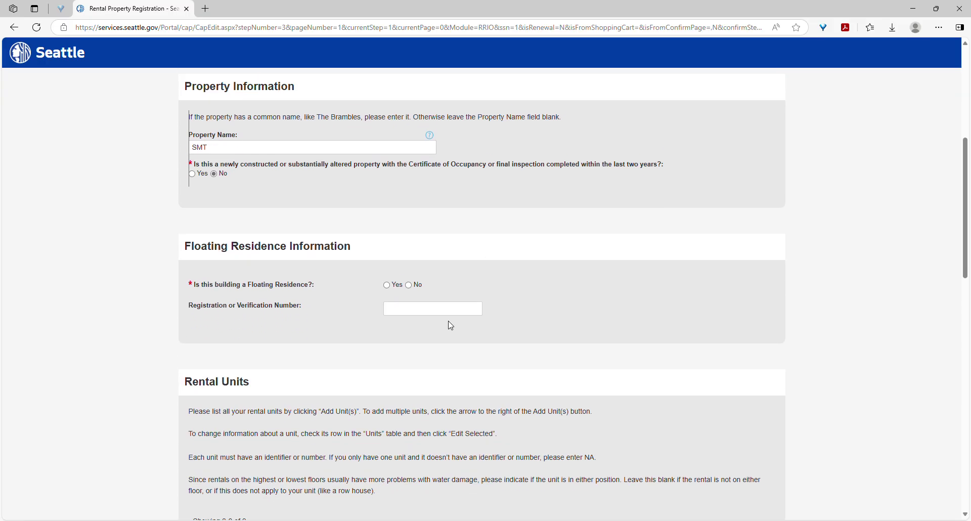
click(408, 285)
Add one rental unit with NA as its unit number, leaving top and lowest residential floor unchecked
scroll(359, 344, down, 4)
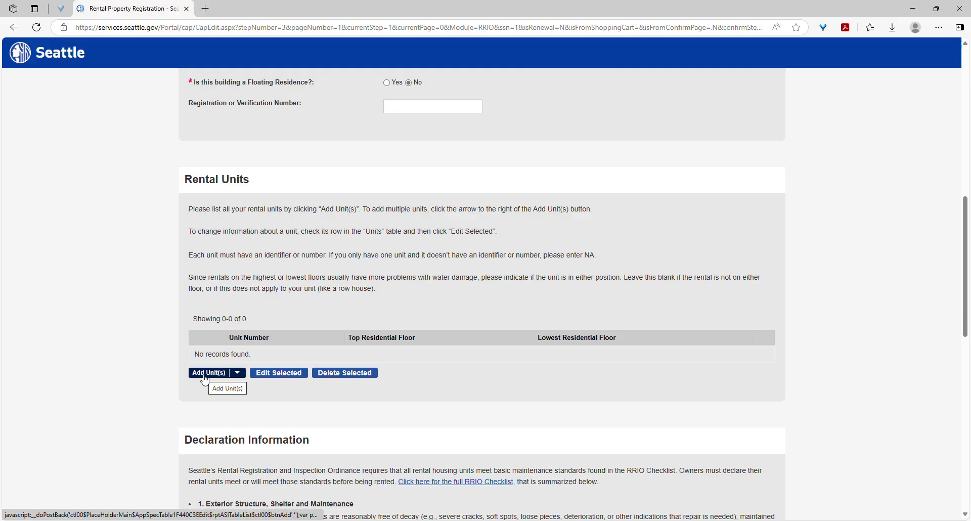
click(205, 374)
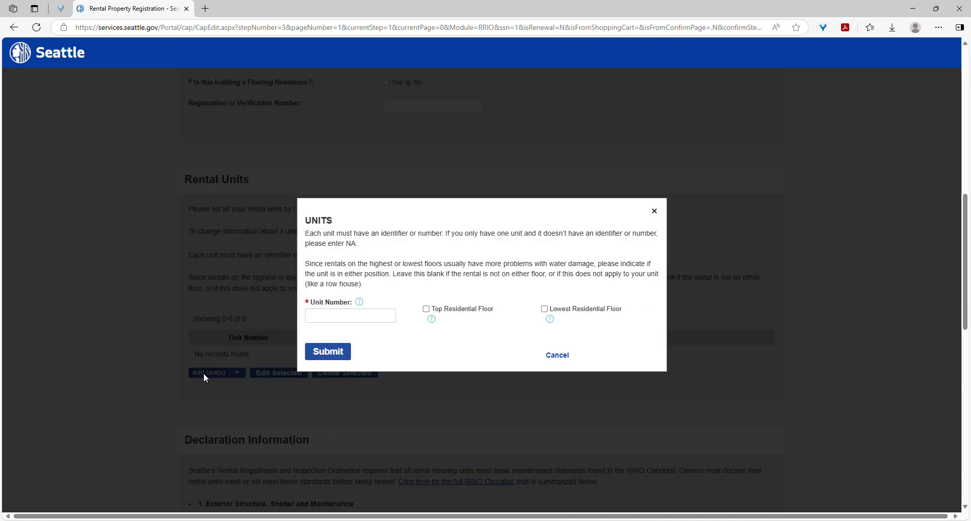
click(368, 314)
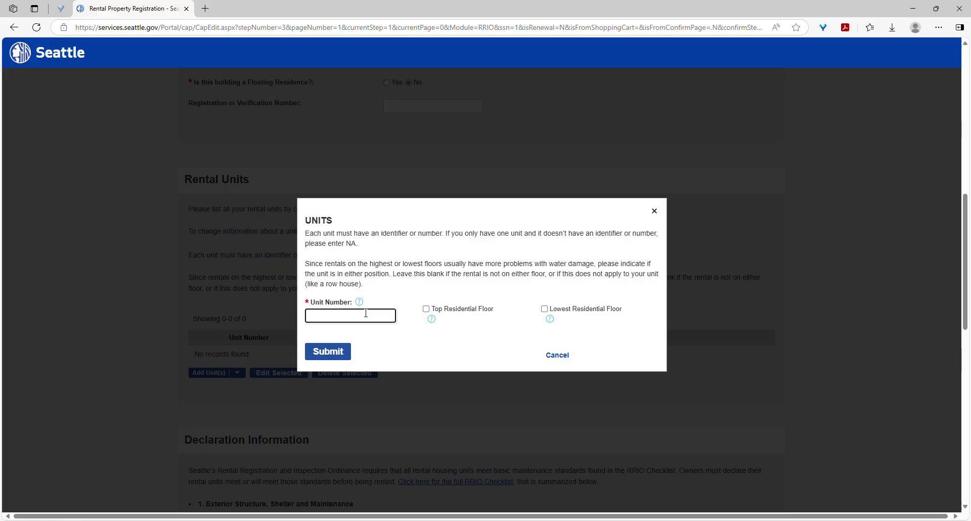
text(NA)
key(BackSpace)
text(301)
key(BackSpace)
key(BackSpace)
text(NA)
click(331, 354)
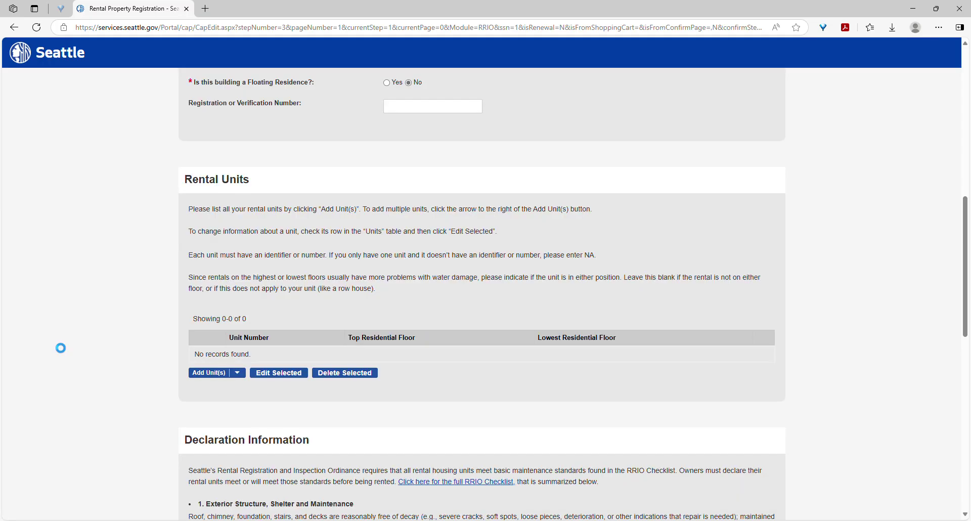
scroll(60, 348, down, 1)
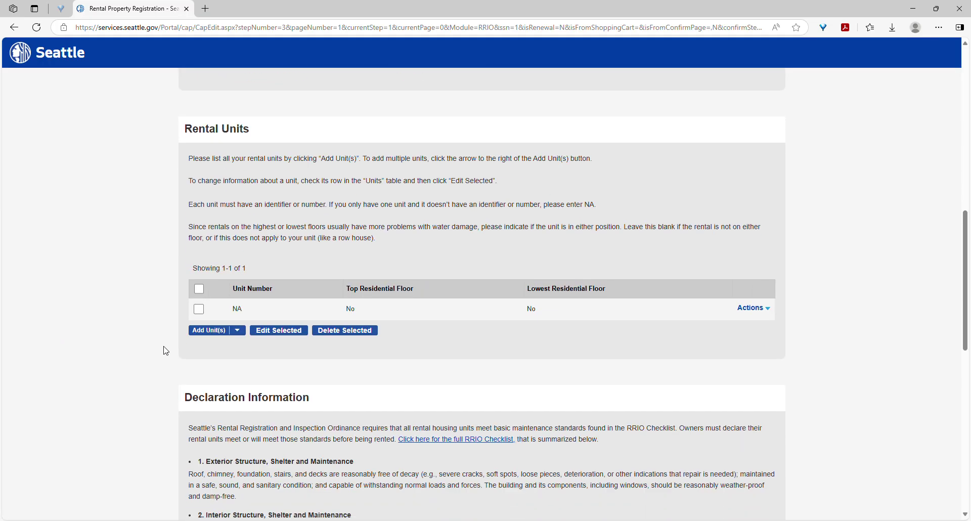
click(239, 334)
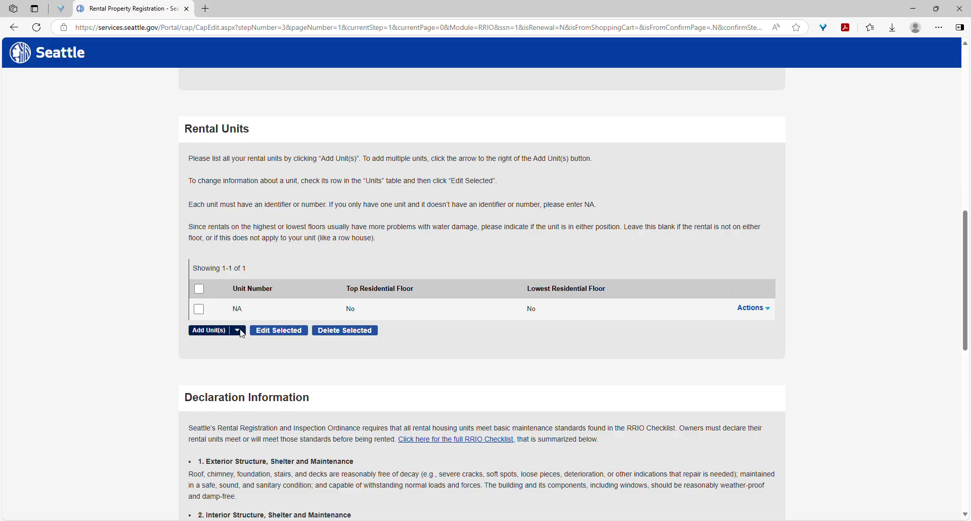
click(238, 331)
Select Owner/Owners Agent as who evaluated the units for compliance in the declaration information, and continue the application
scroll(162, 354, down, 3)
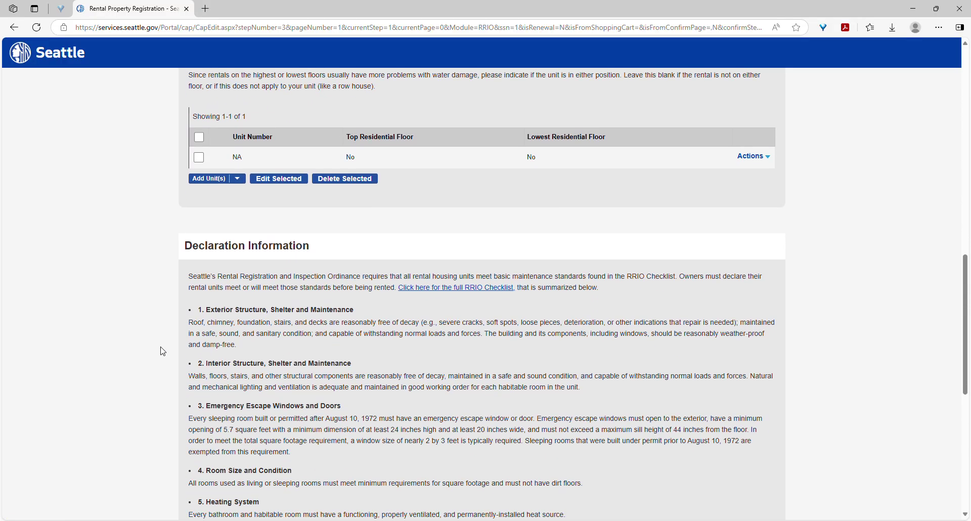
scroll(162, 353, down, 6)
scroll(162, 351, down, 1)
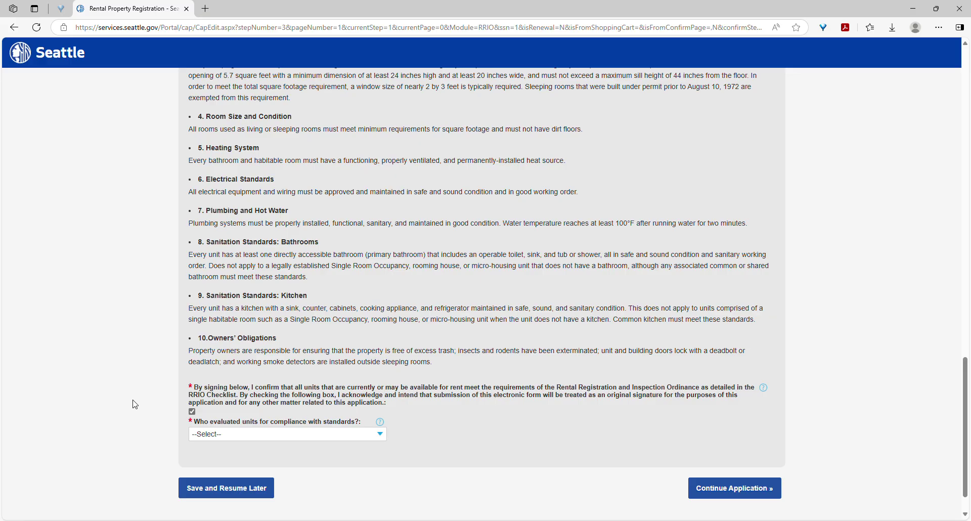
scroll(152, 402, down, 1)
click(276, 396)
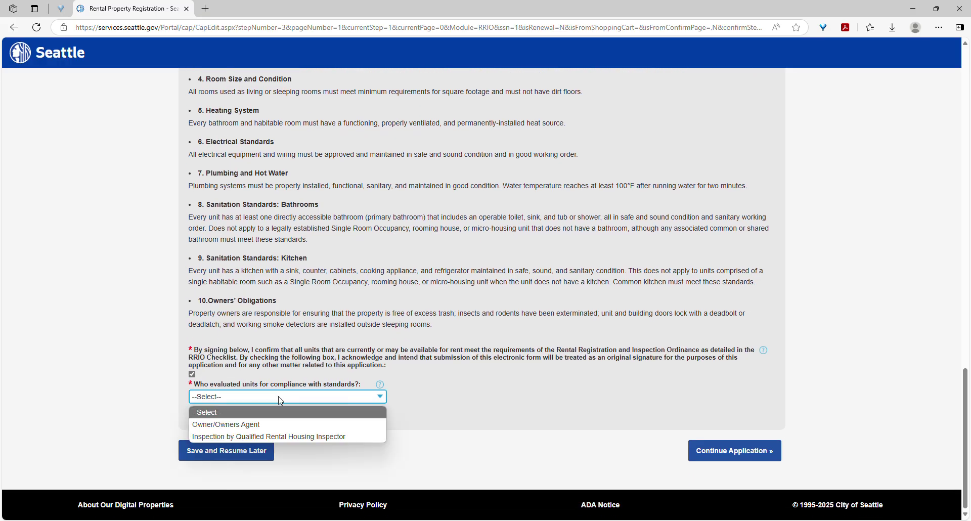
click(367, 424)
click(756, 448)
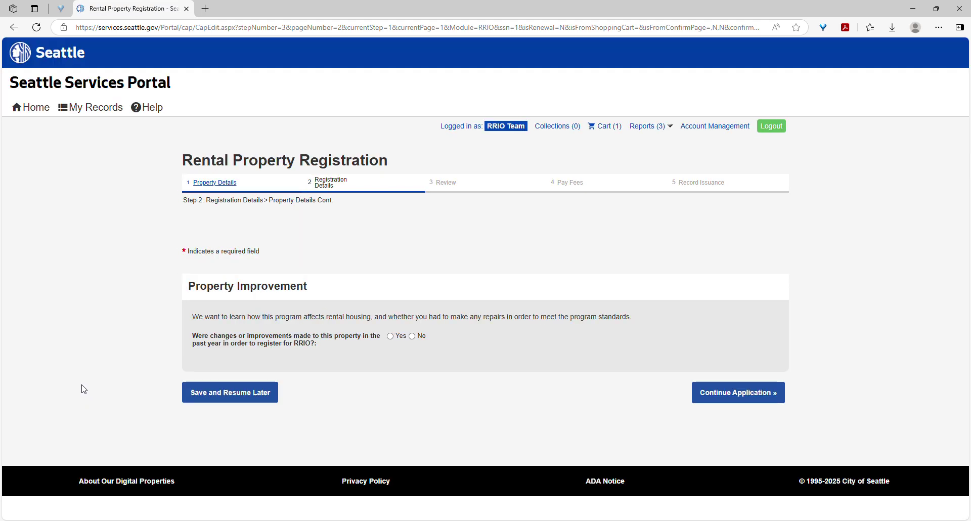
Answer No to whether changes or improvements were made to the property in the past year, and continue to the review
click(390, 336)
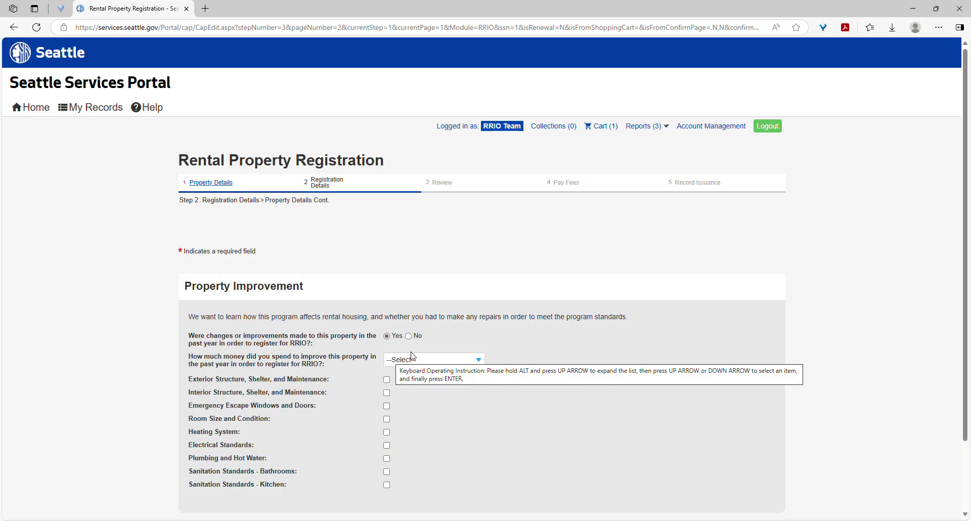
scroll(465, 346, down, 1)
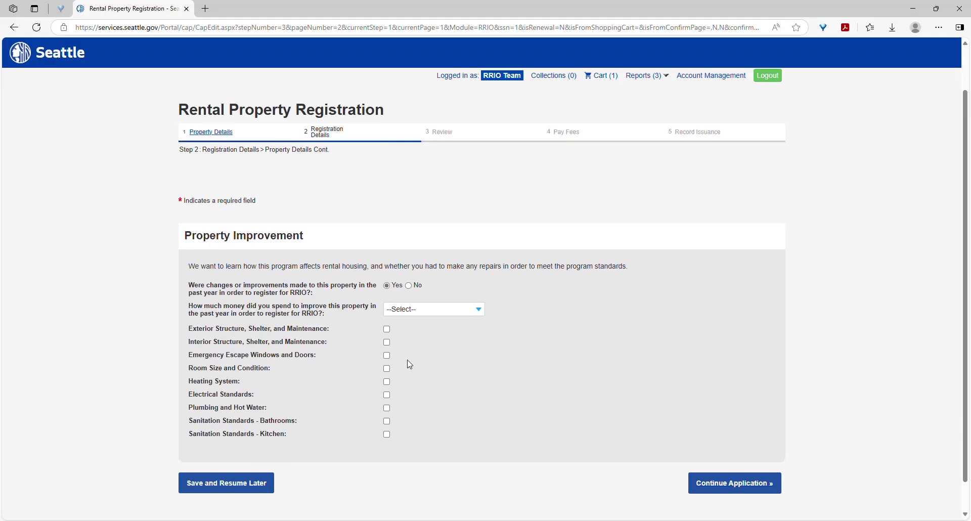
click(408, 286)
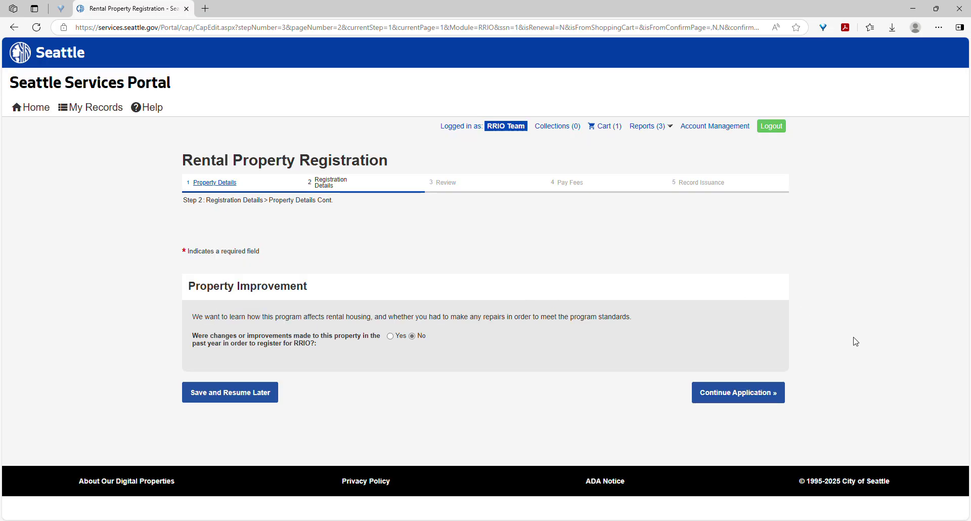
click(746, 398)
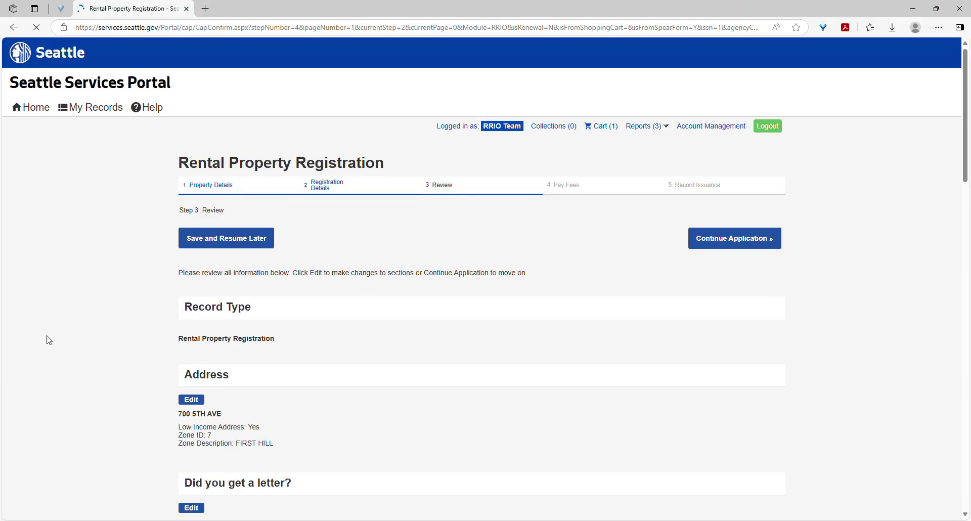
Review the entered registration details from the address through property improvement, and continue the application to the fees
scroll(74, 332, down, 1)
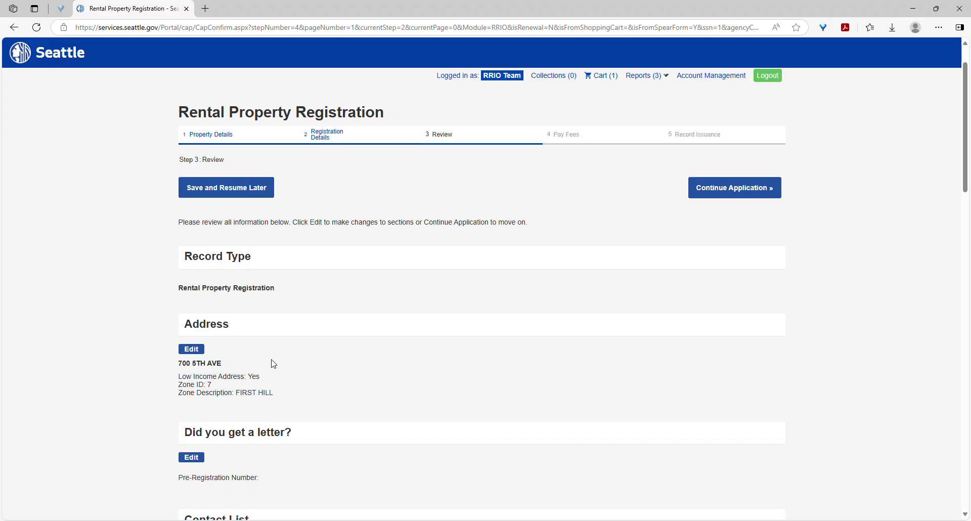
scroll(304, 349, down, 4)
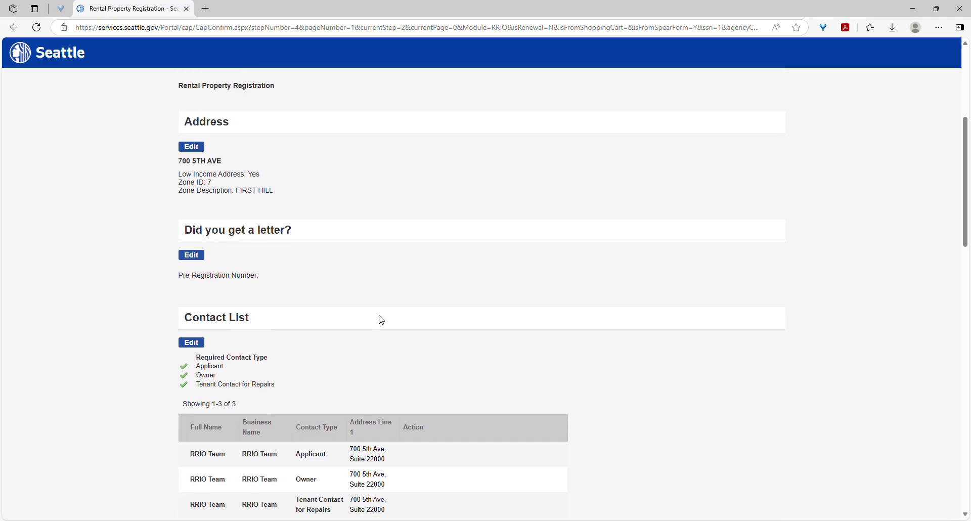
scroll(360, 285, down, 2)
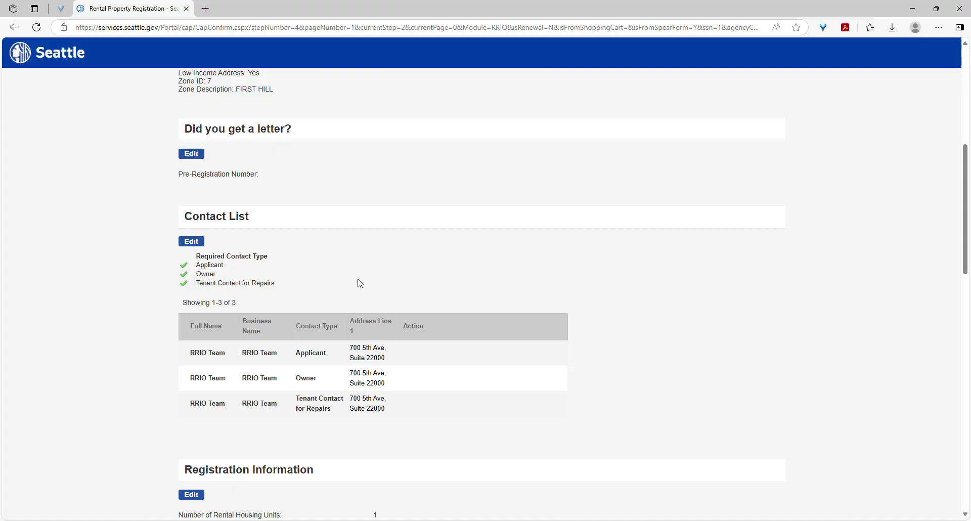
scroll(359, 284, down, 4)
scroll(473, 283, down, 1)
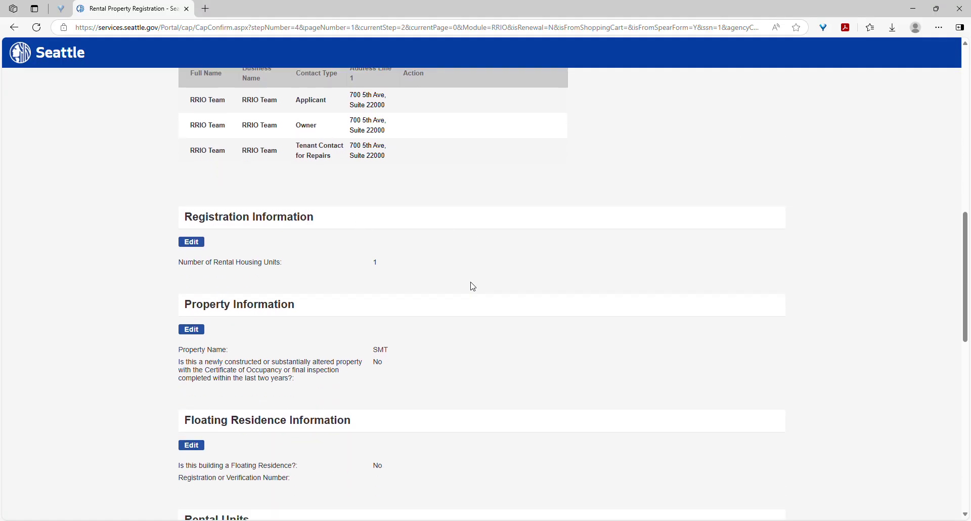
scroll(417, 263, down, 7)
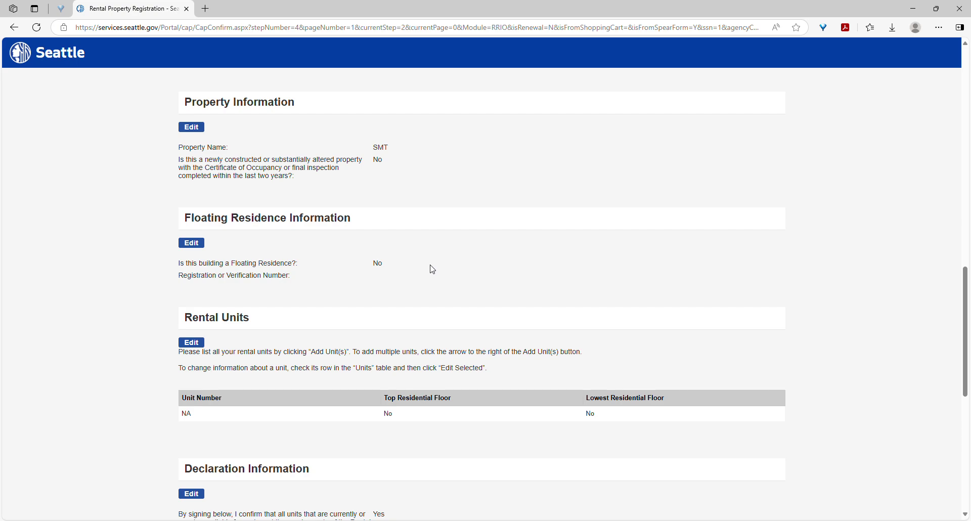
scroll(482, 271, down, 5)
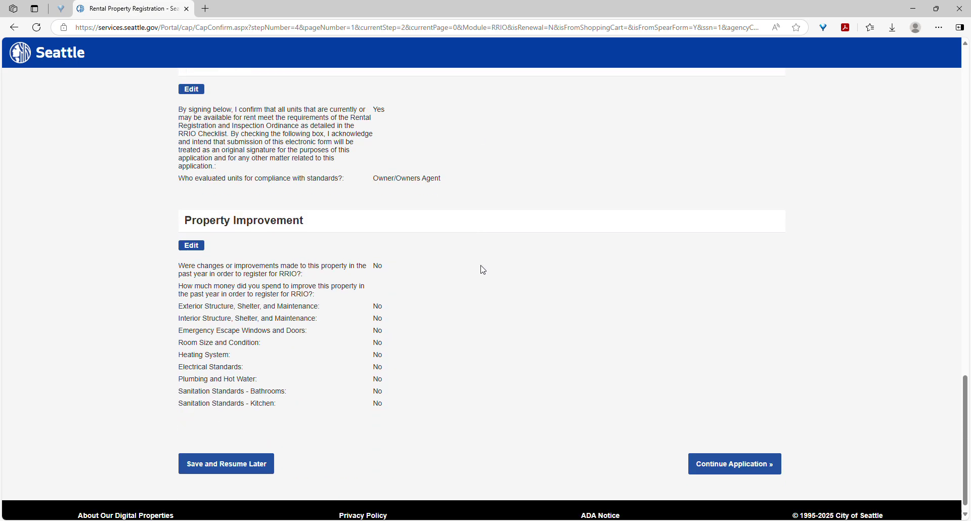
click(713, 454)
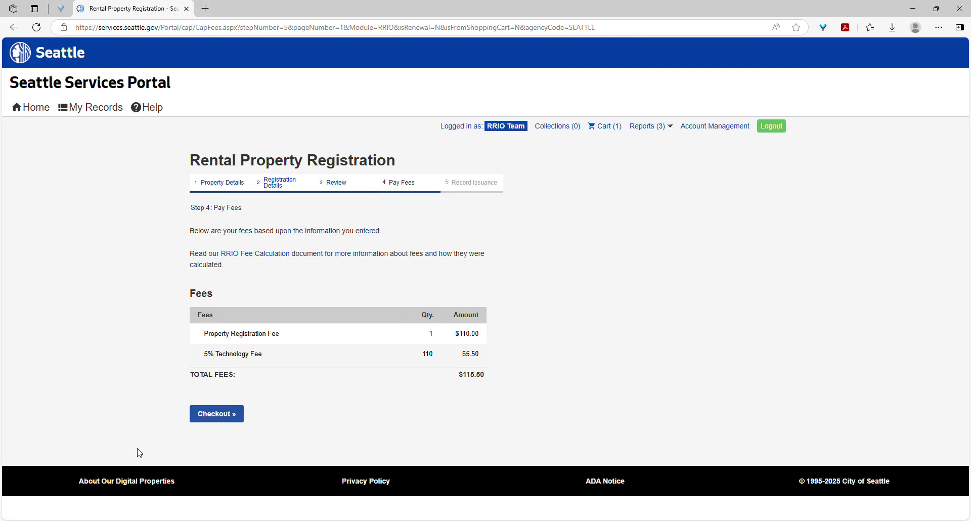
Check out the registration fees and the cart, and bring up the credit card payment form through to its submission option
click(213, 415)
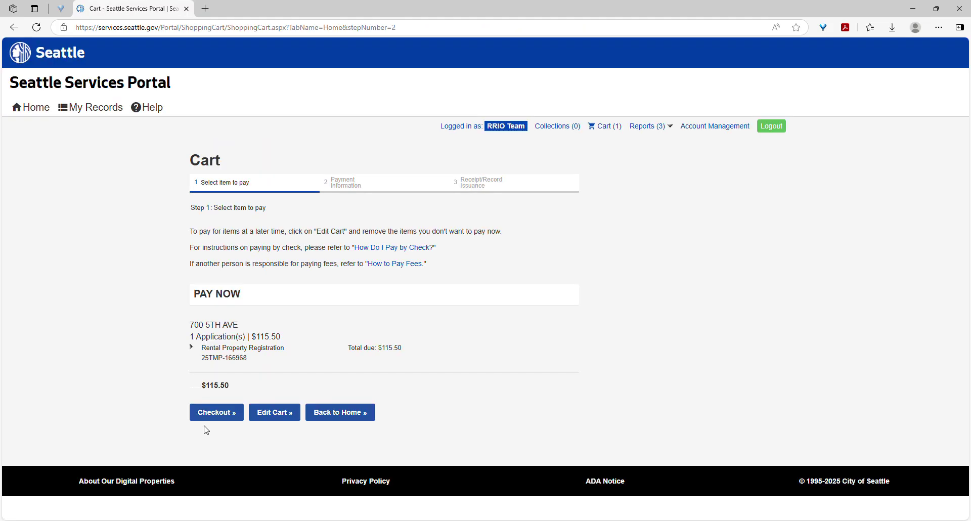
click(213, 415)
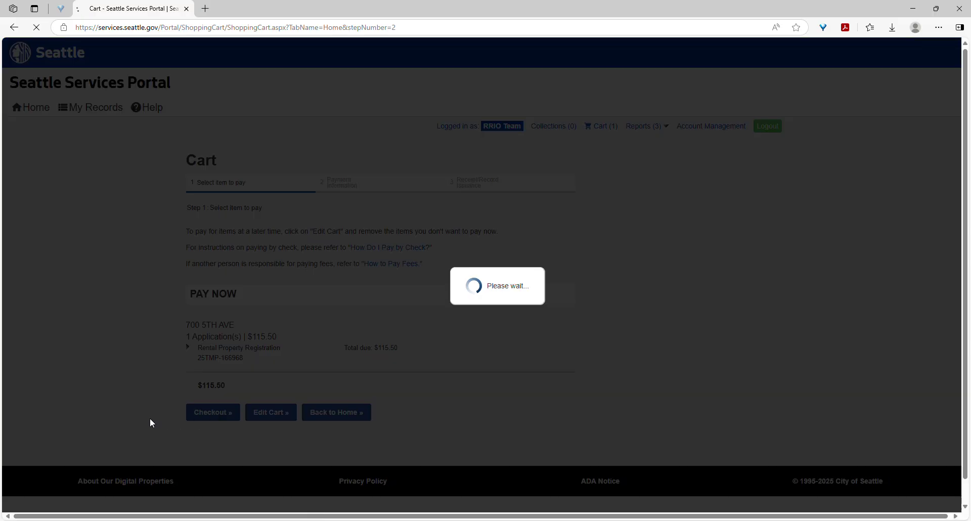
scroll(152, 422, down, 4)
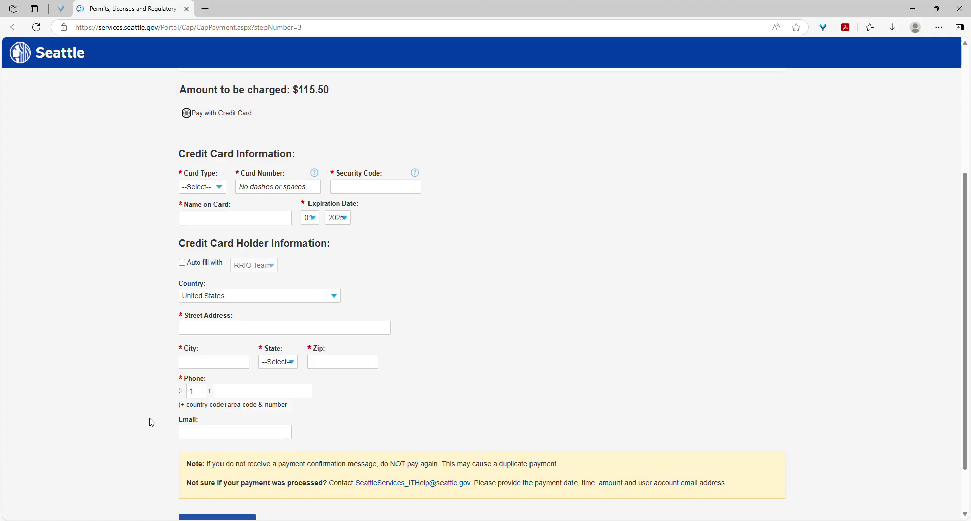
scroll(150, 421, down, 1)
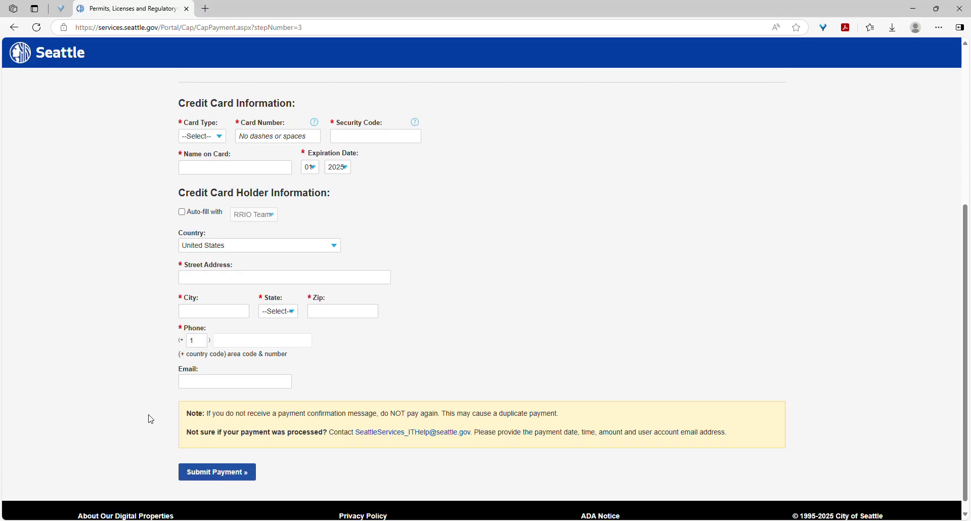